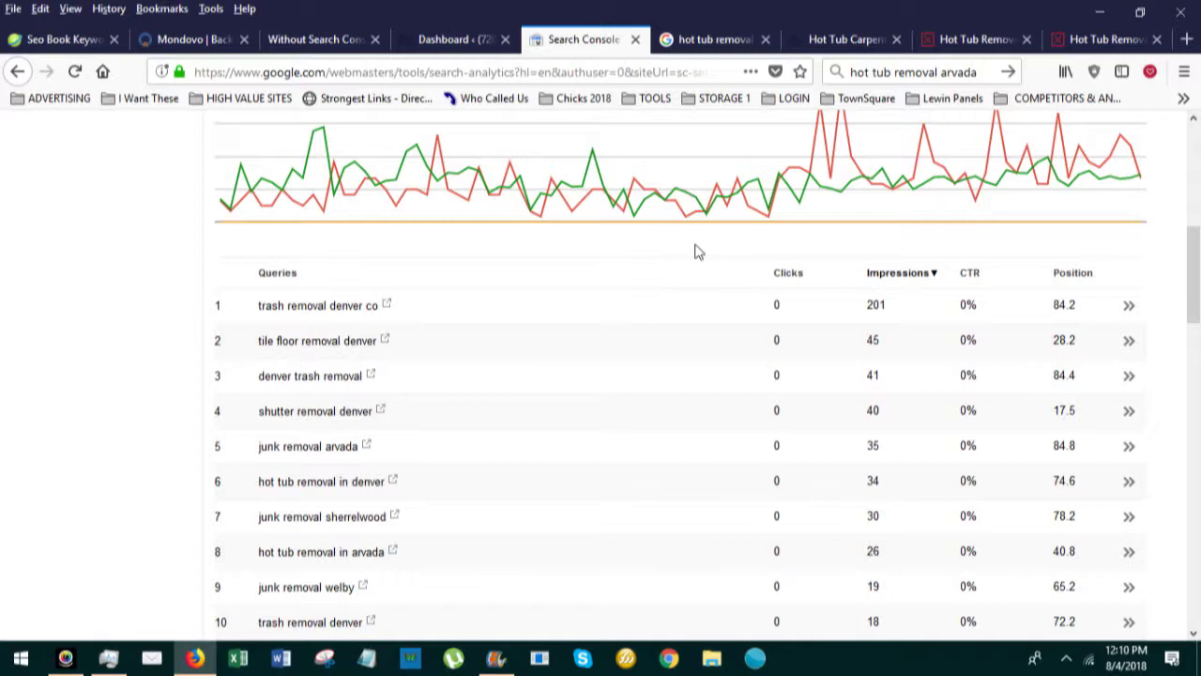
# - Examine the ads, local map listings and organic results in the Google search for "hot tub removal arvada"
pyautogui.click(704, 40)
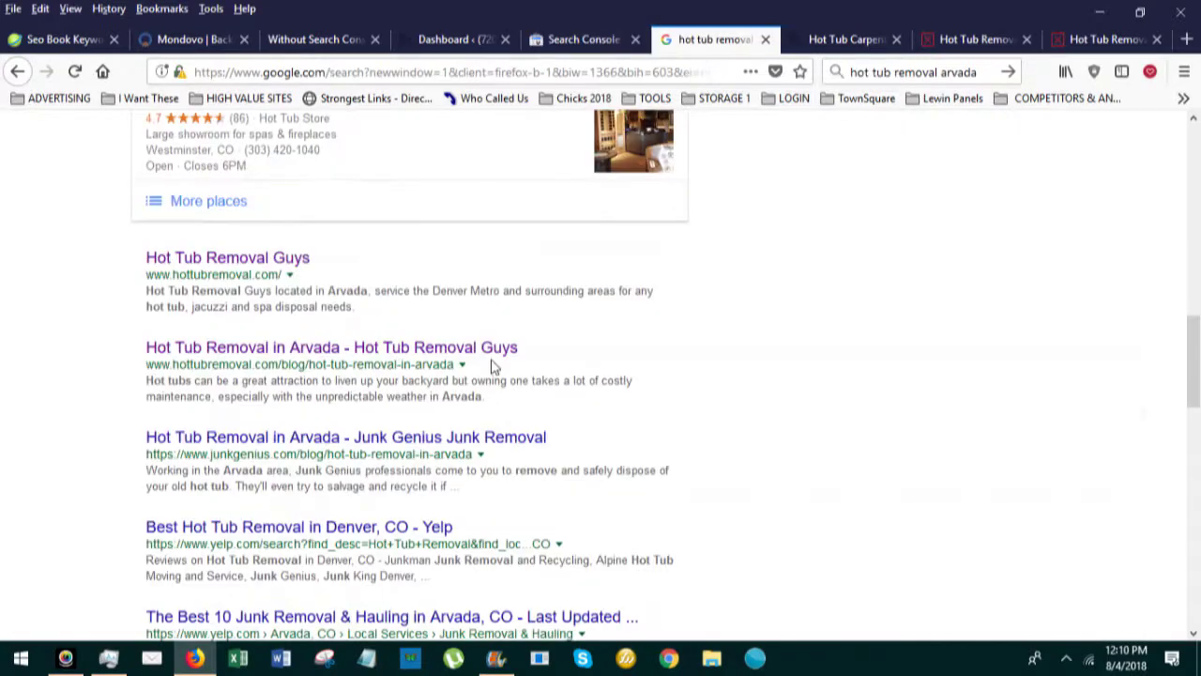
pyautogui.scroll(2, 495, 366)
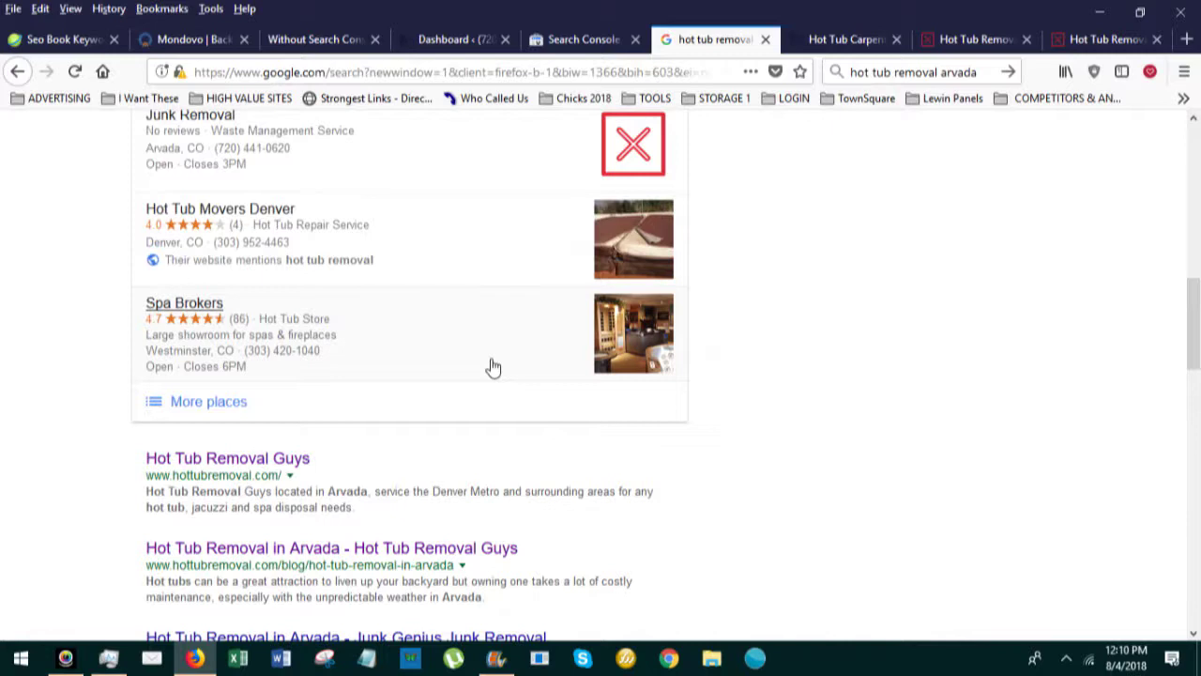
pyautogui.scroll(1, 494, 366)
pyautogui.scroll(3, 493, 367)
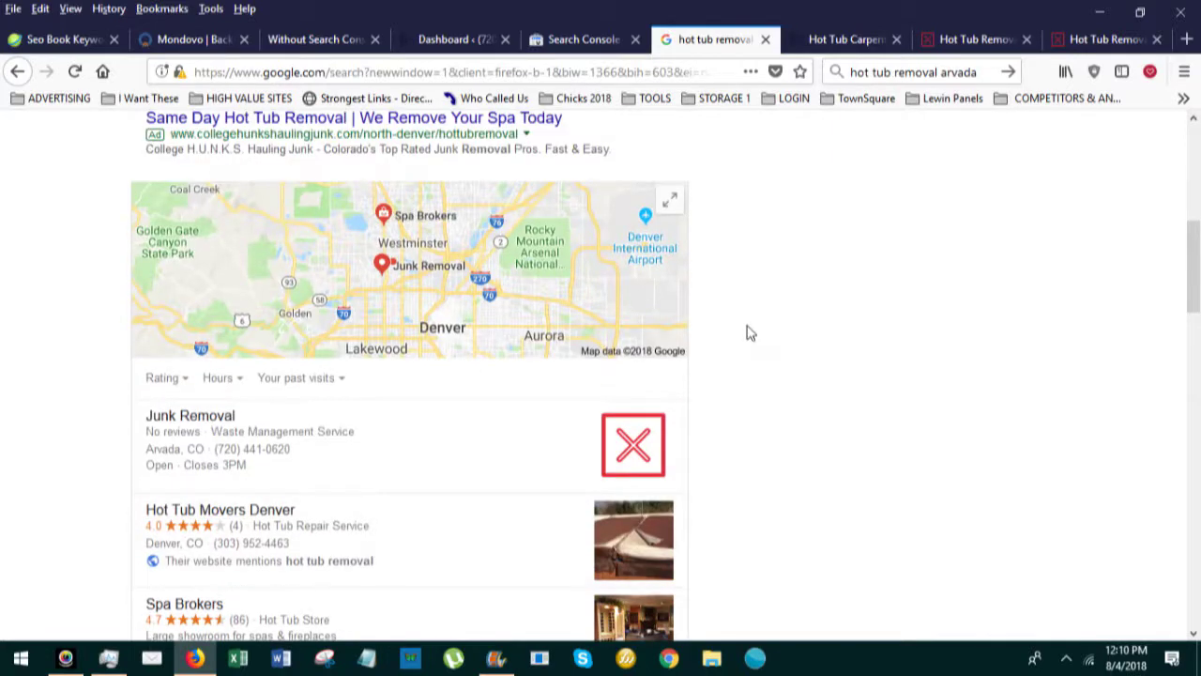
pyautogui.scroll(3, 747, 333)
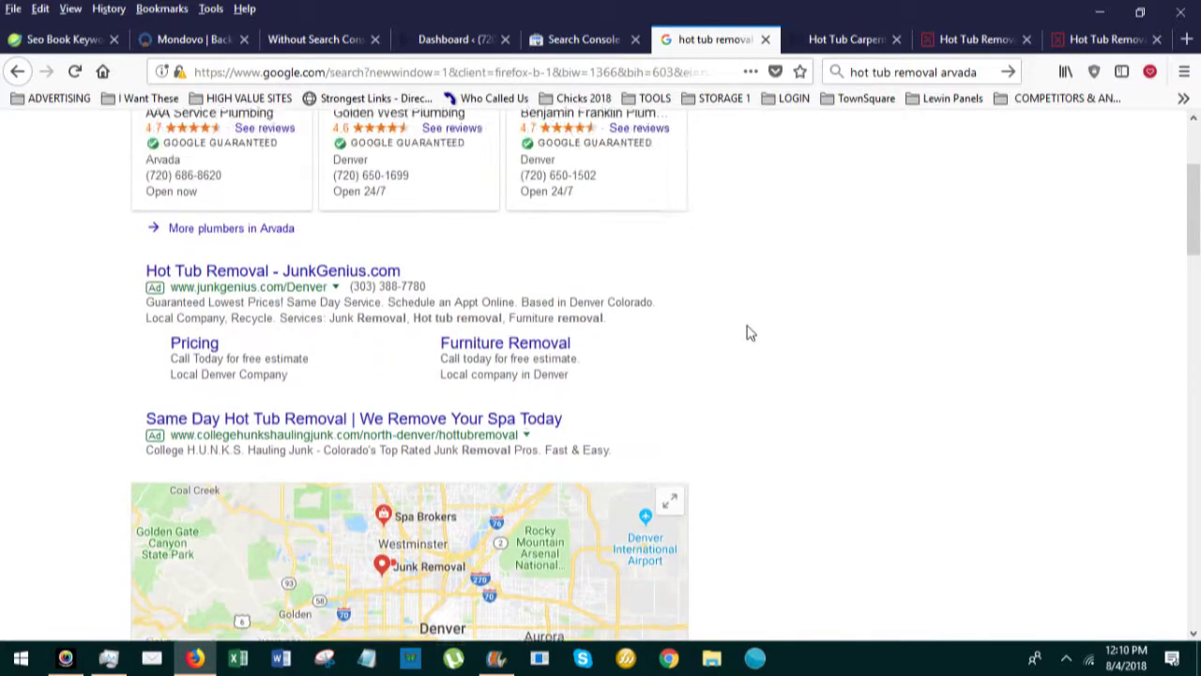
pyautogui.scroll(3, 748, 332)
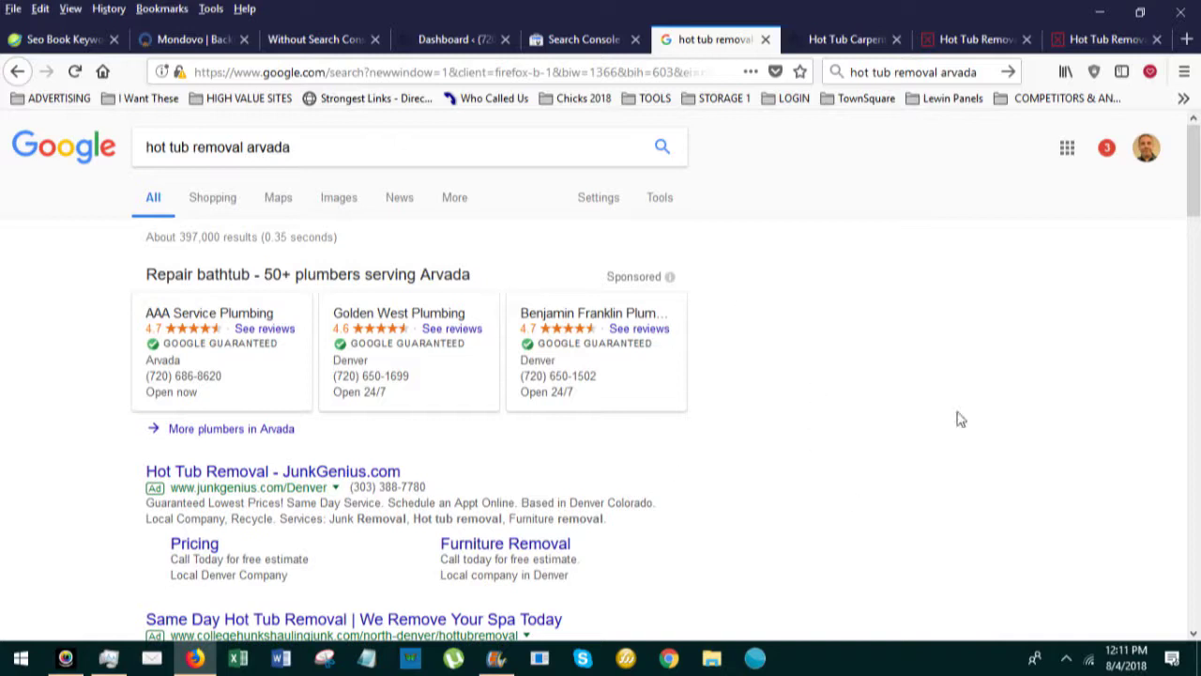
pyautogui.scroll(-4, 825, 502)
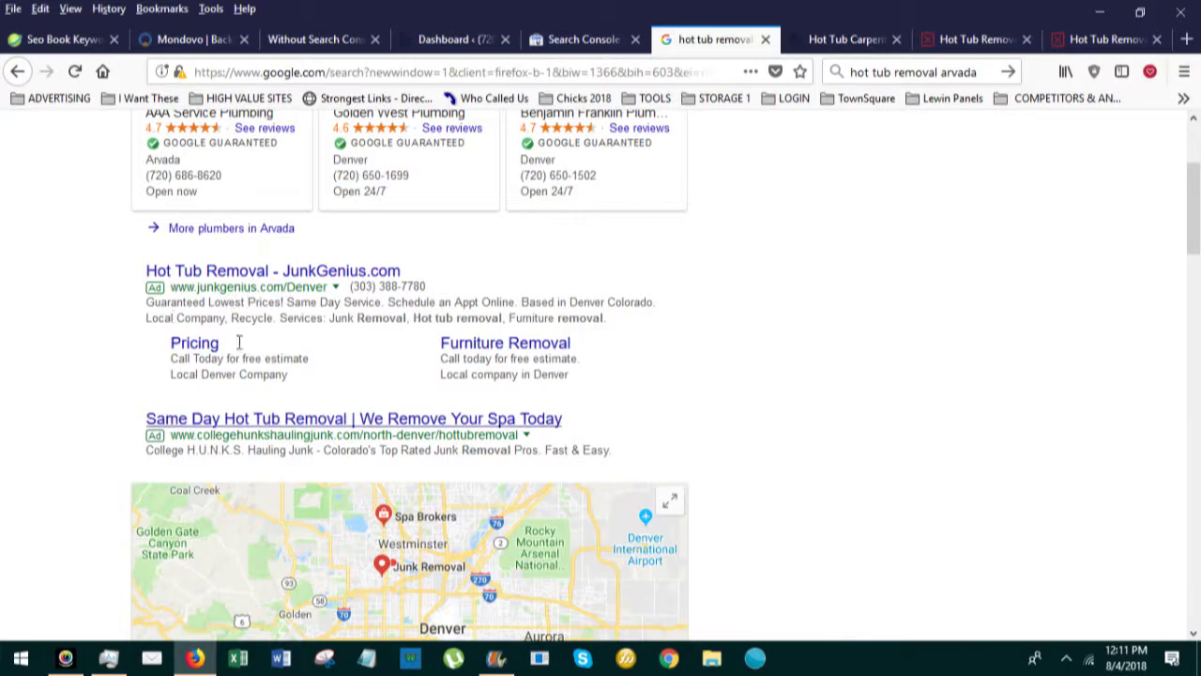
pyautogui.scroll(-5, 854, 394)
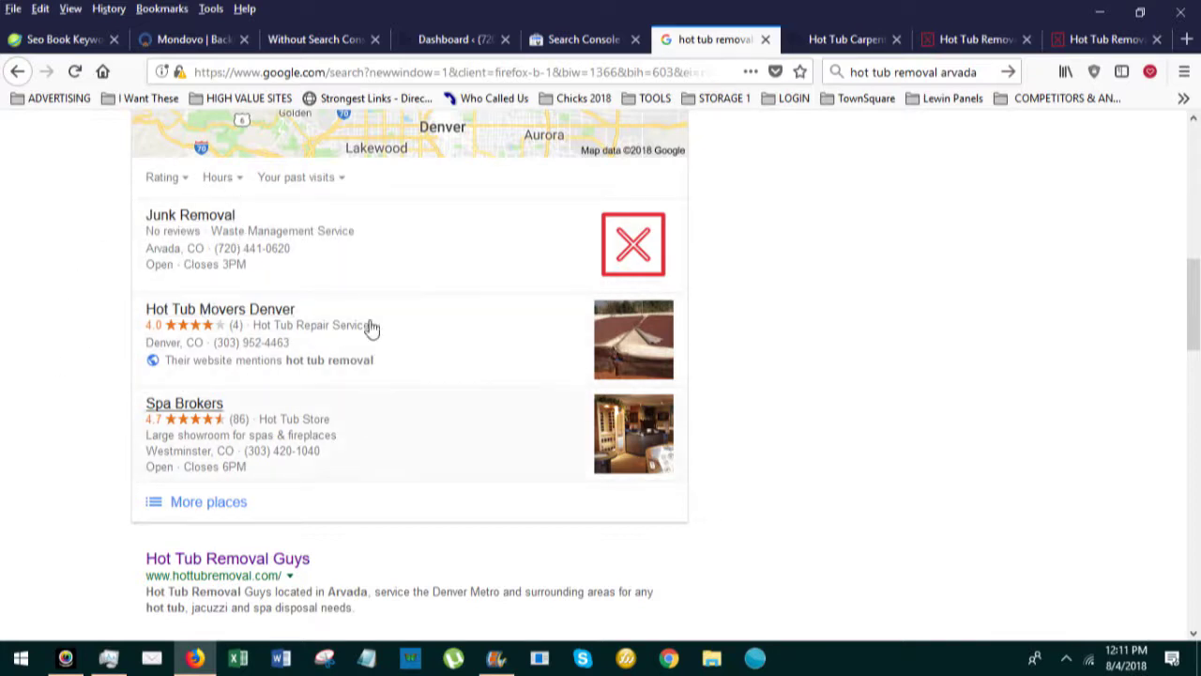
pyautogui.scroll(-3, 51, 422)
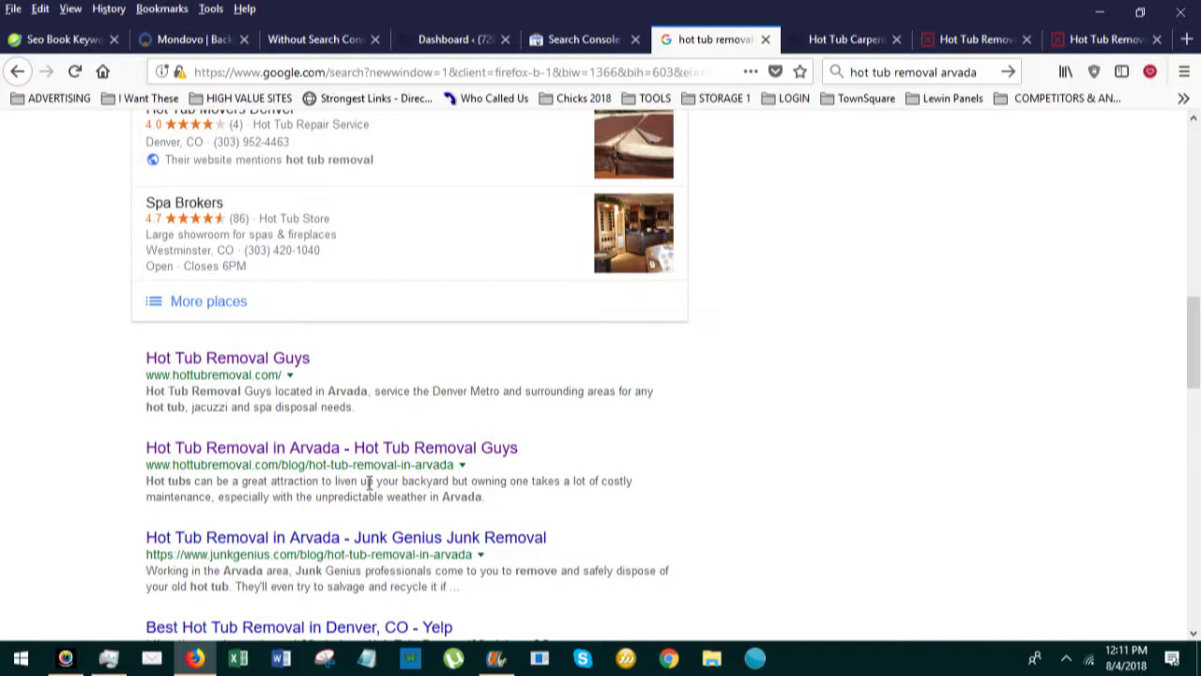
pyautogui.scroll(-2, 429, 496)
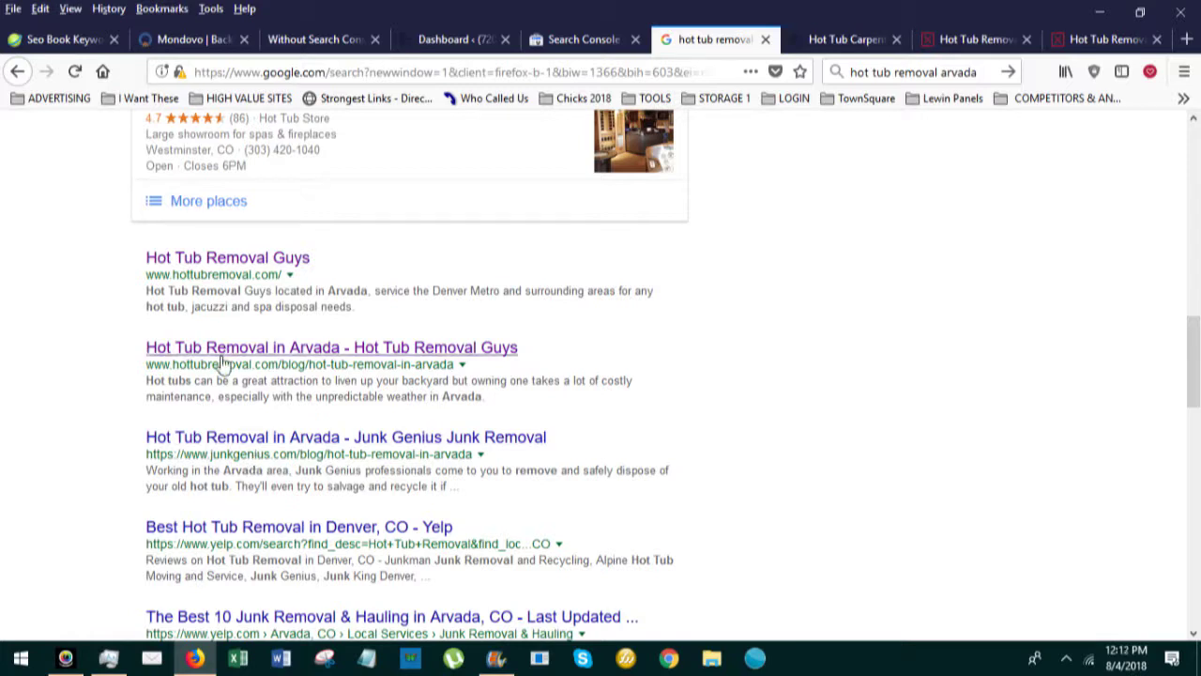
pyautogui.scroll(-2, 246, 516)
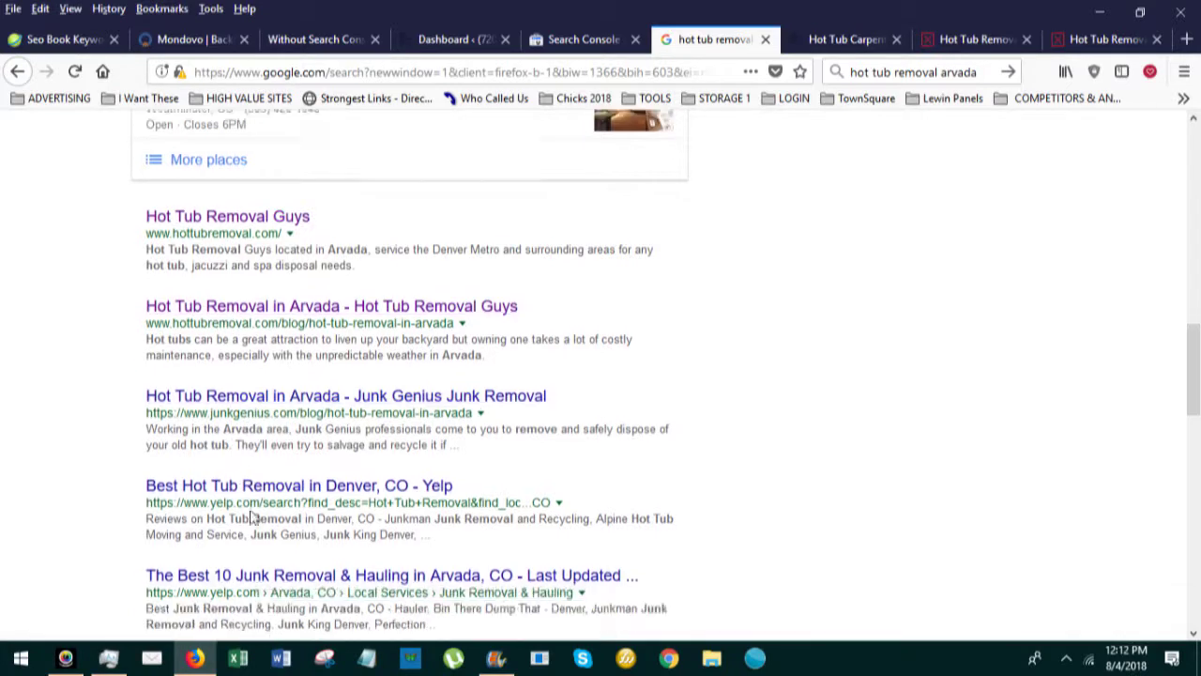
pyautogui.scroll(-2, 248, 521)
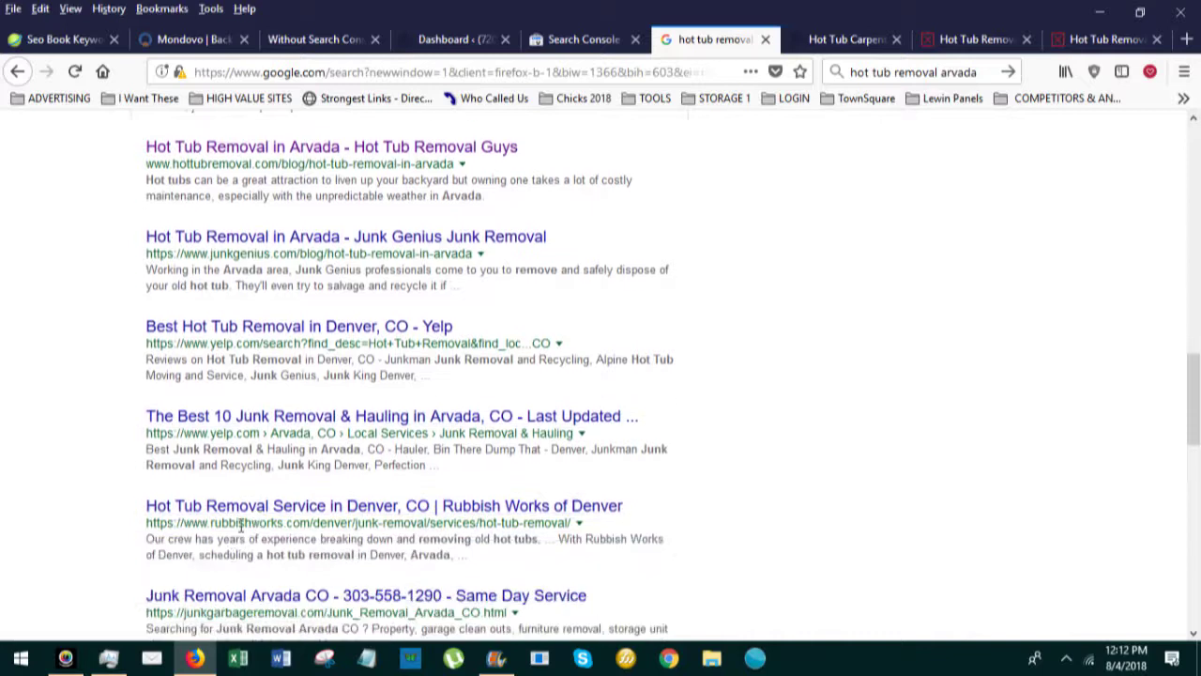
pyautogui.scroll(-2, 241, 526)
pyautogui.scroll(-2, 242, 526)
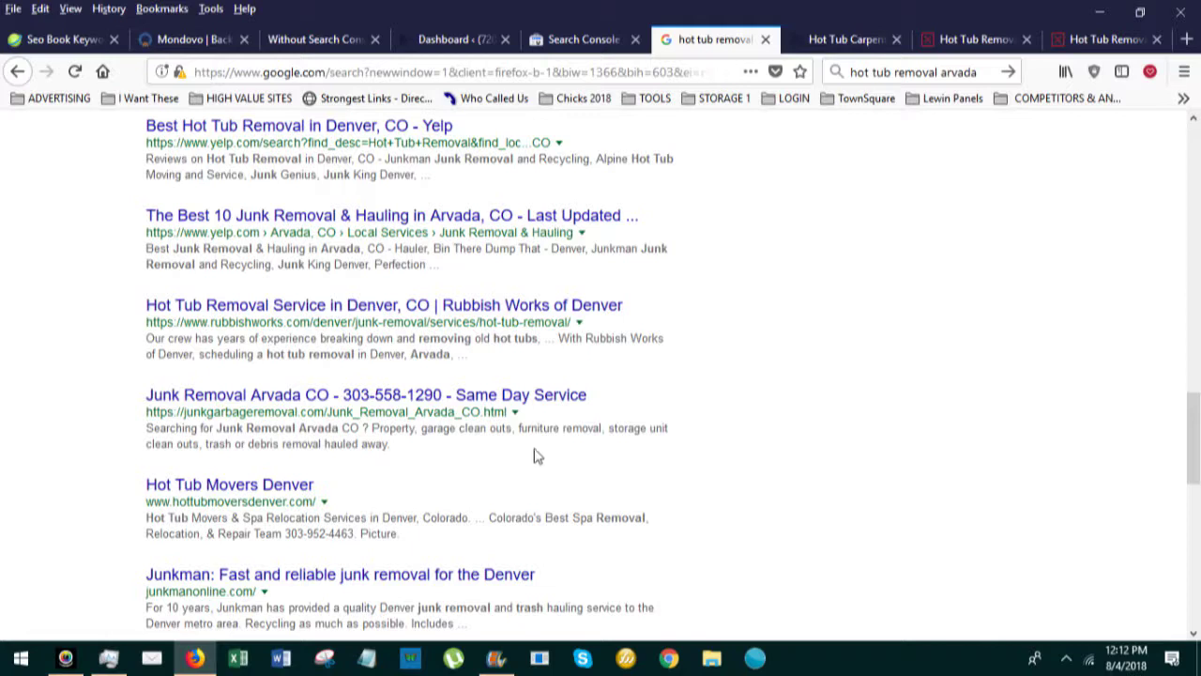
pyautogui.scroll(2, 710, 440)
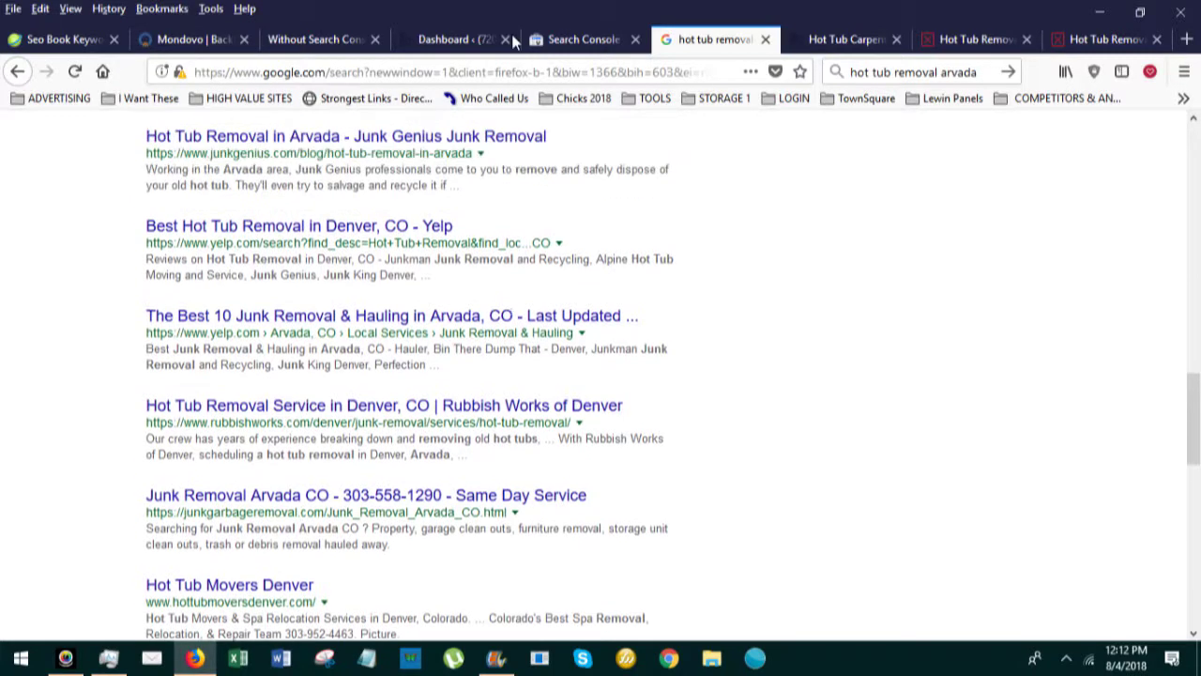
# - Revisit the Search Console query list and open the posts list in the smalljobsdenver.com WordPress admin
pyautogui.click(569, 44)
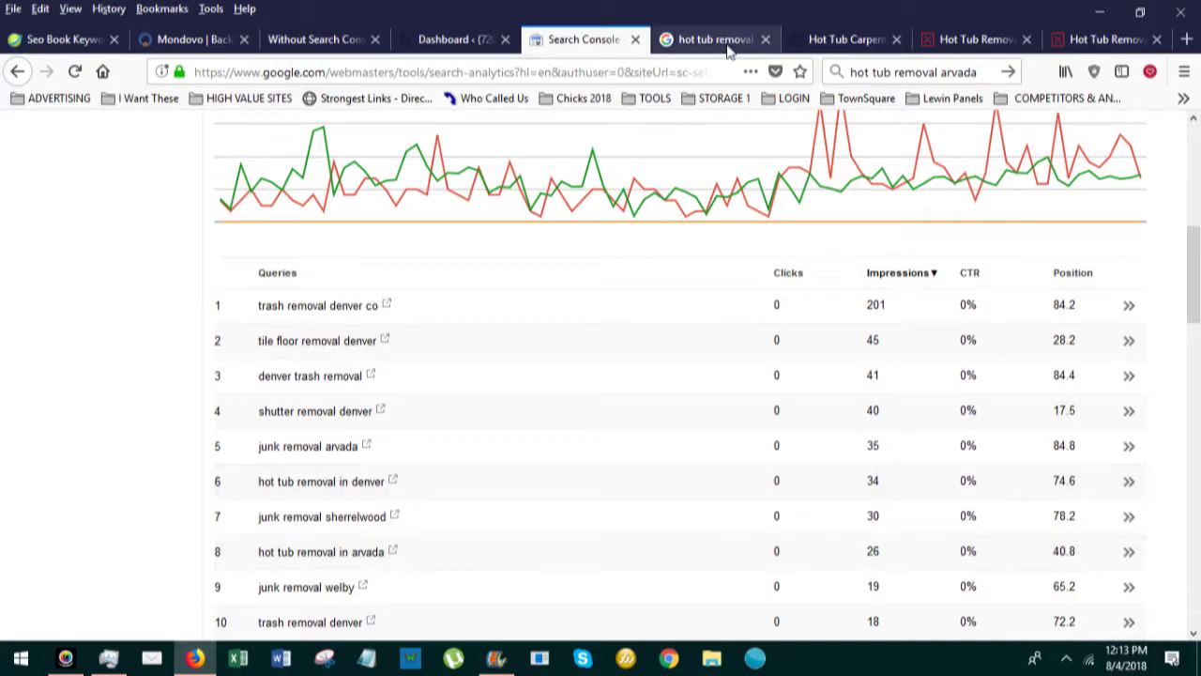
pyautogui.click(451, 39)
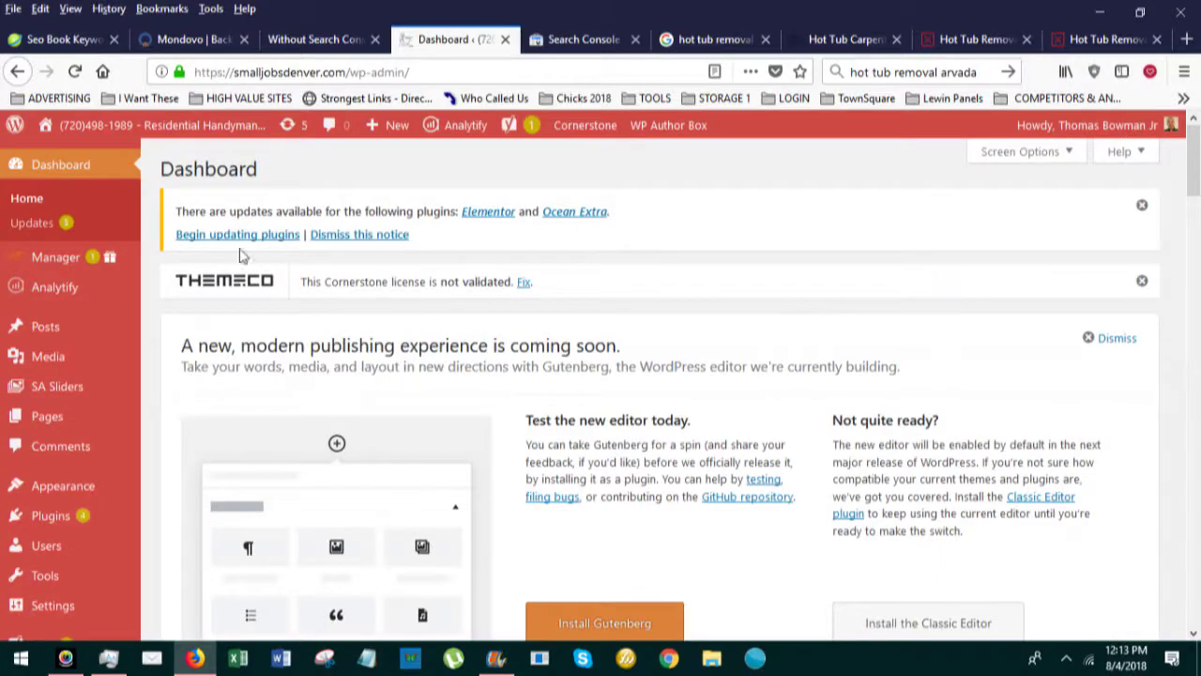
pyautogui.moveTo(49, 331)
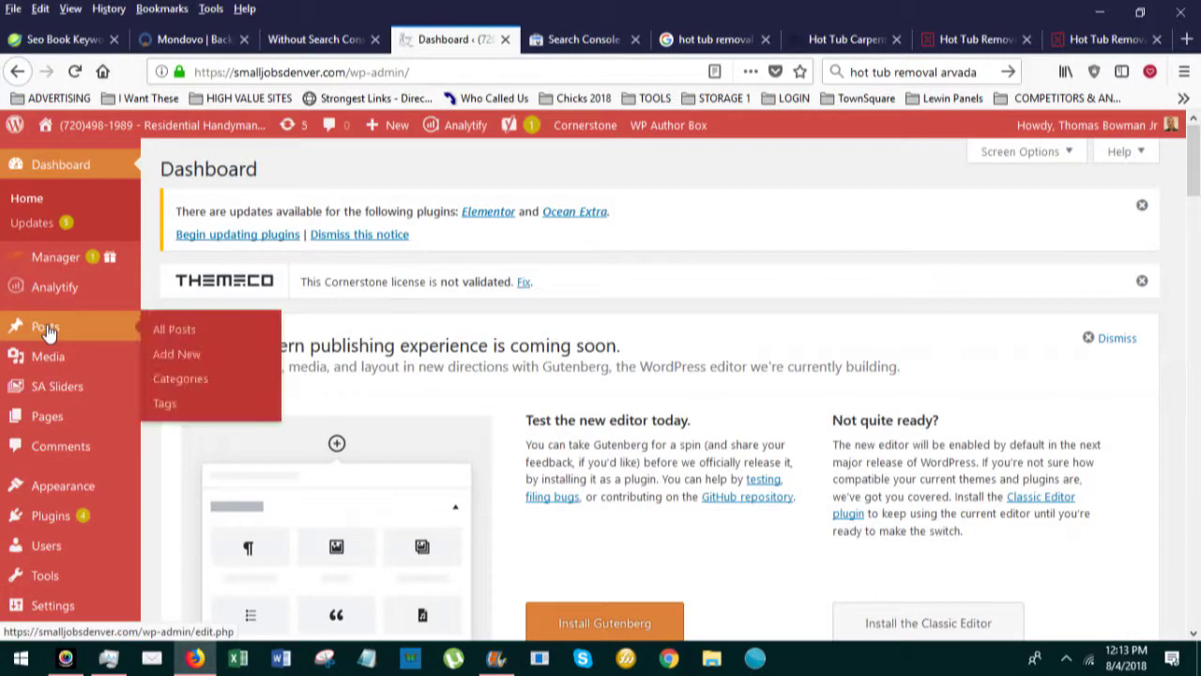
pyautogui.click(47, 329)
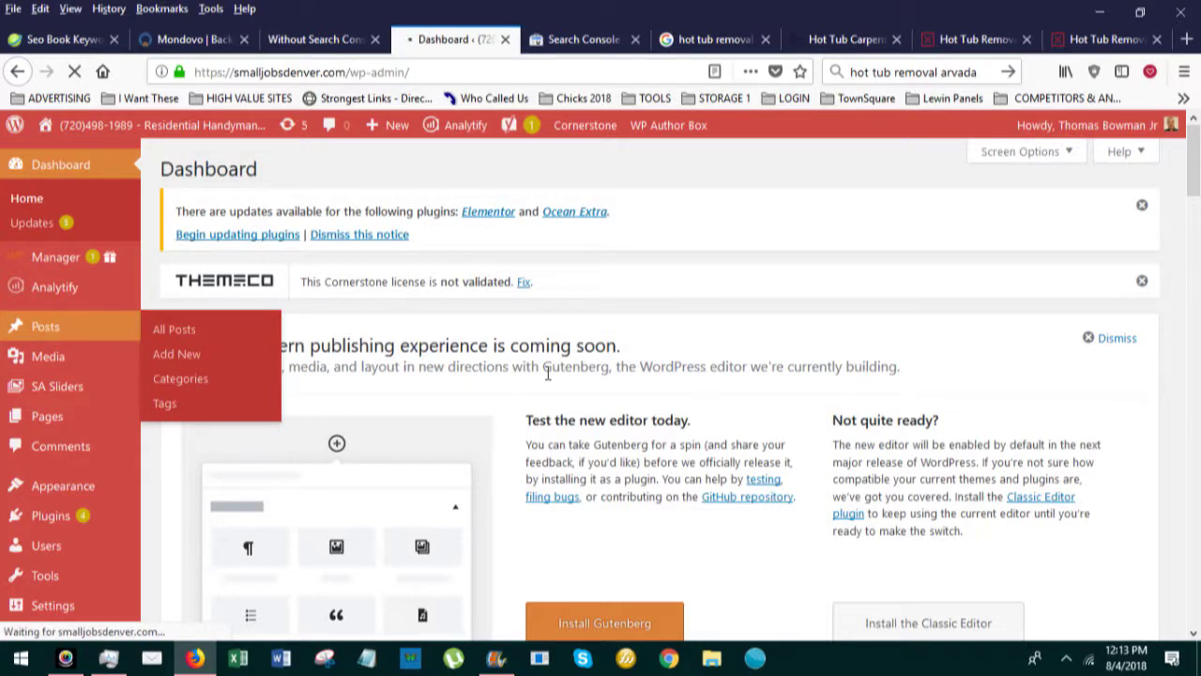
# - Review the "hot tub removal arvada" results again, from the organic listings up to the ads and back down past the map listings
pyautogui.click(702, 40)
pyautogui.scroll(3, 140, 316)
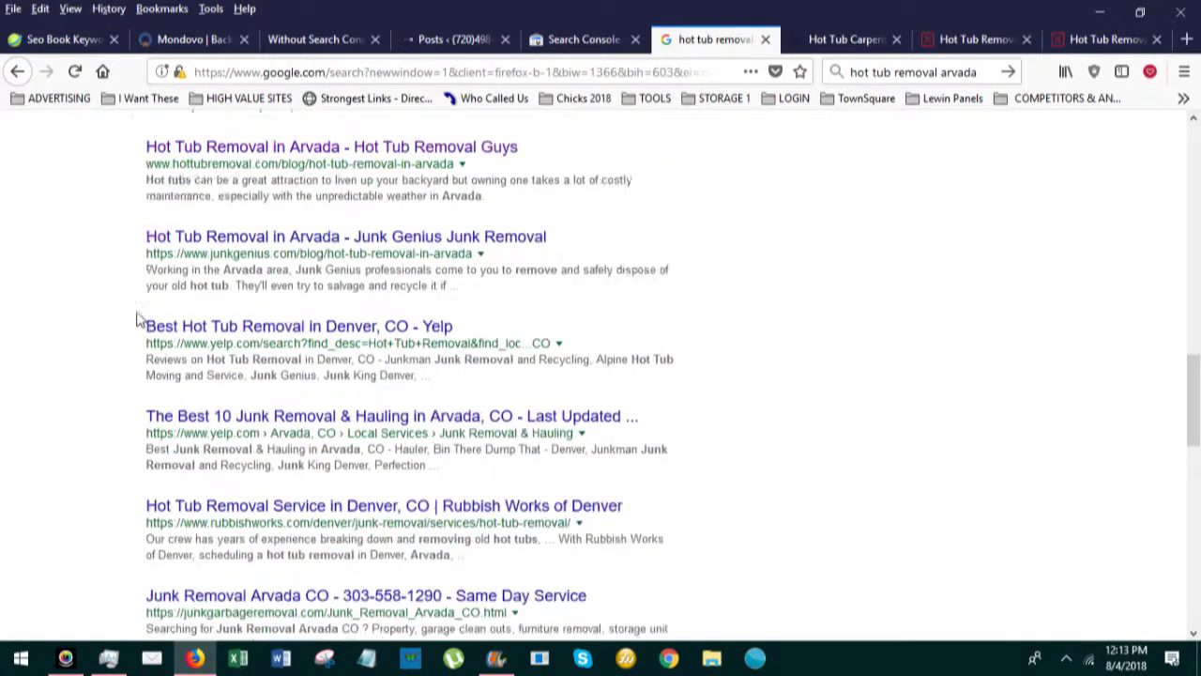
pyautogui.scroll(2, 136, 319)
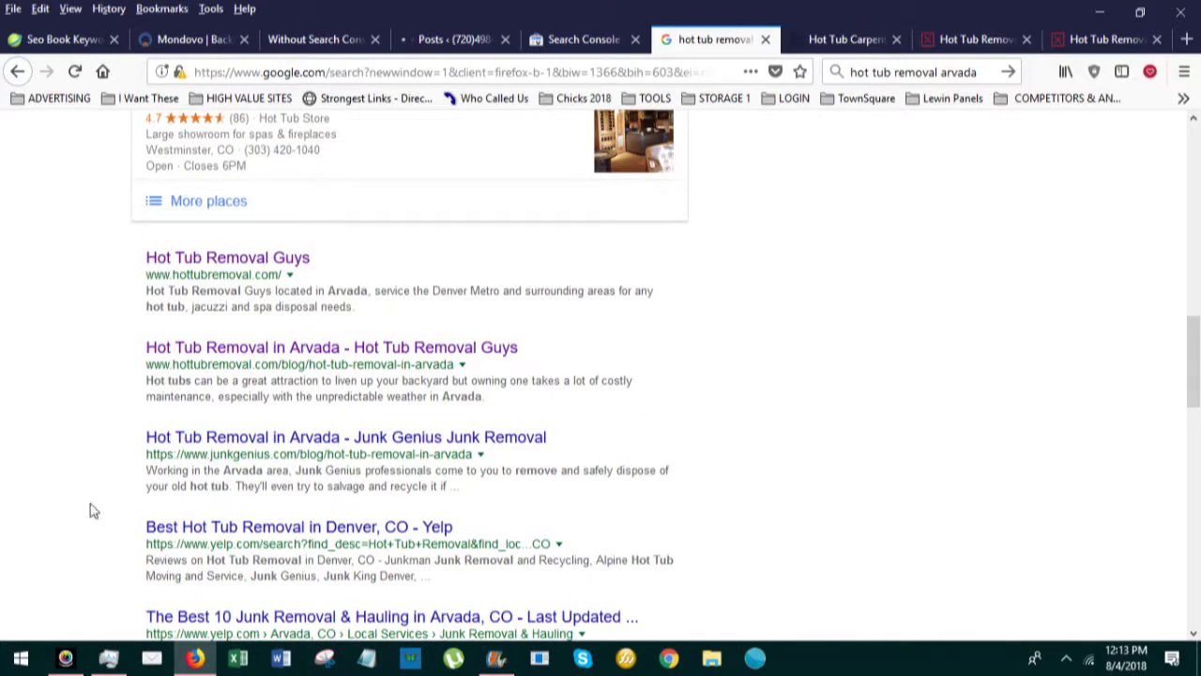
pyautogui.scroll(3, 108, 376)
pyautogui.scroll(6, 113, 352)
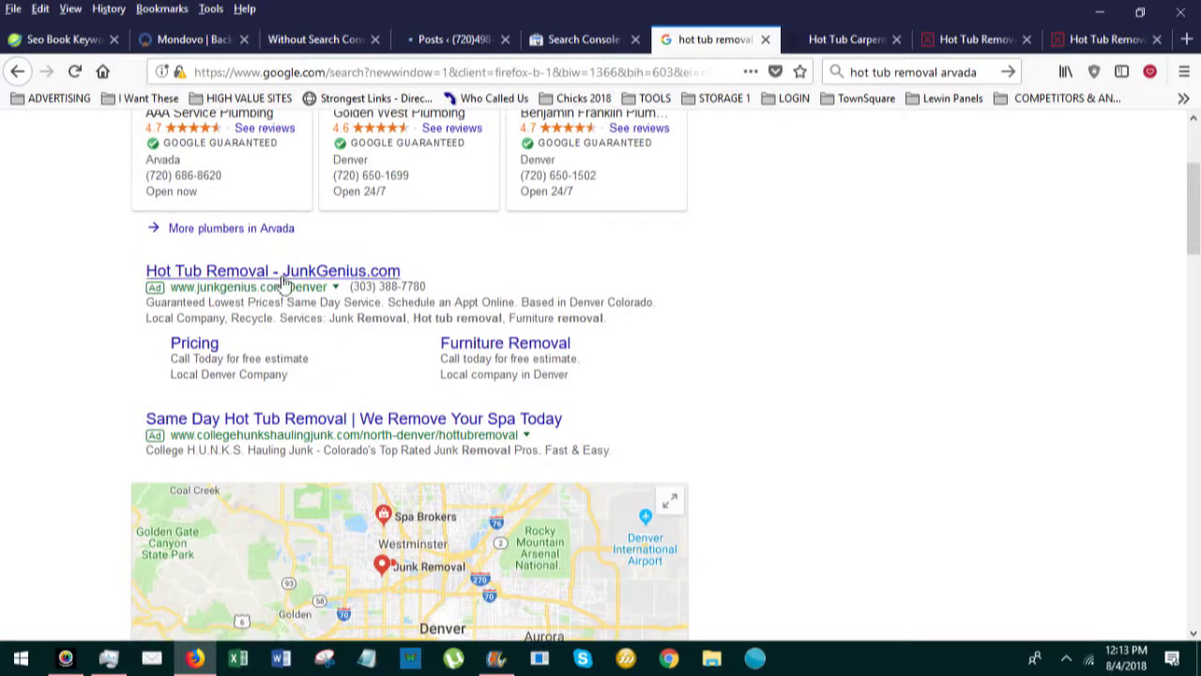
pyautogui.scroll(-2, 328, 437)
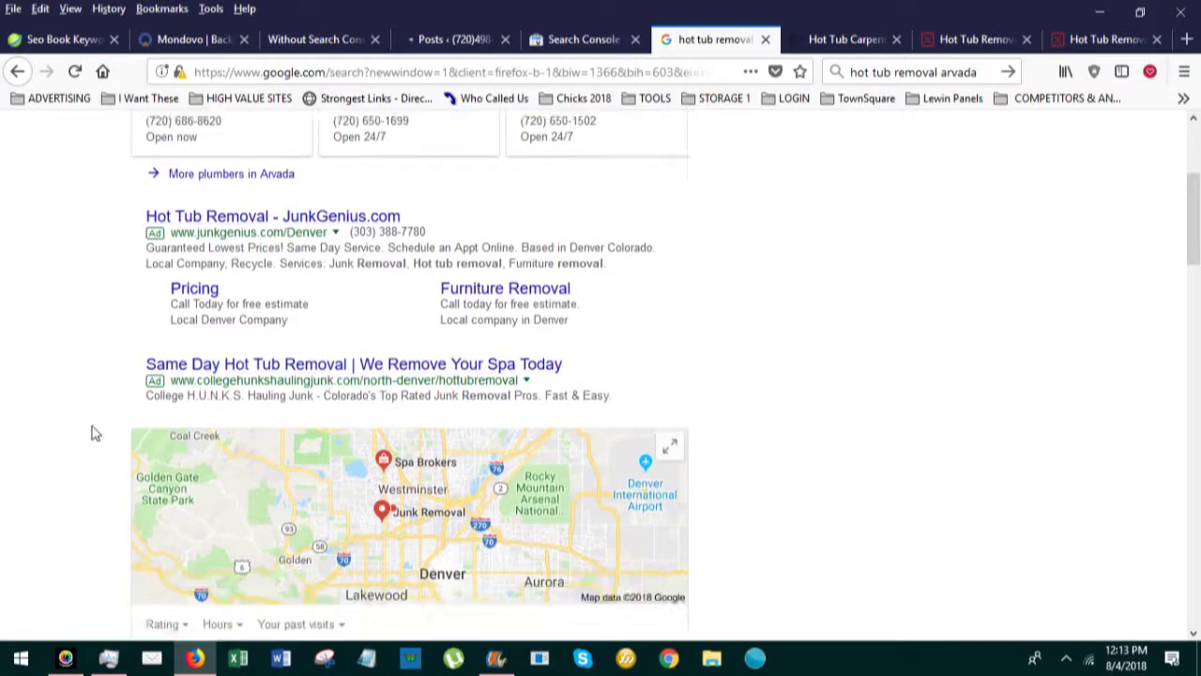
pyautogui.scroll(-5, 92, 432)
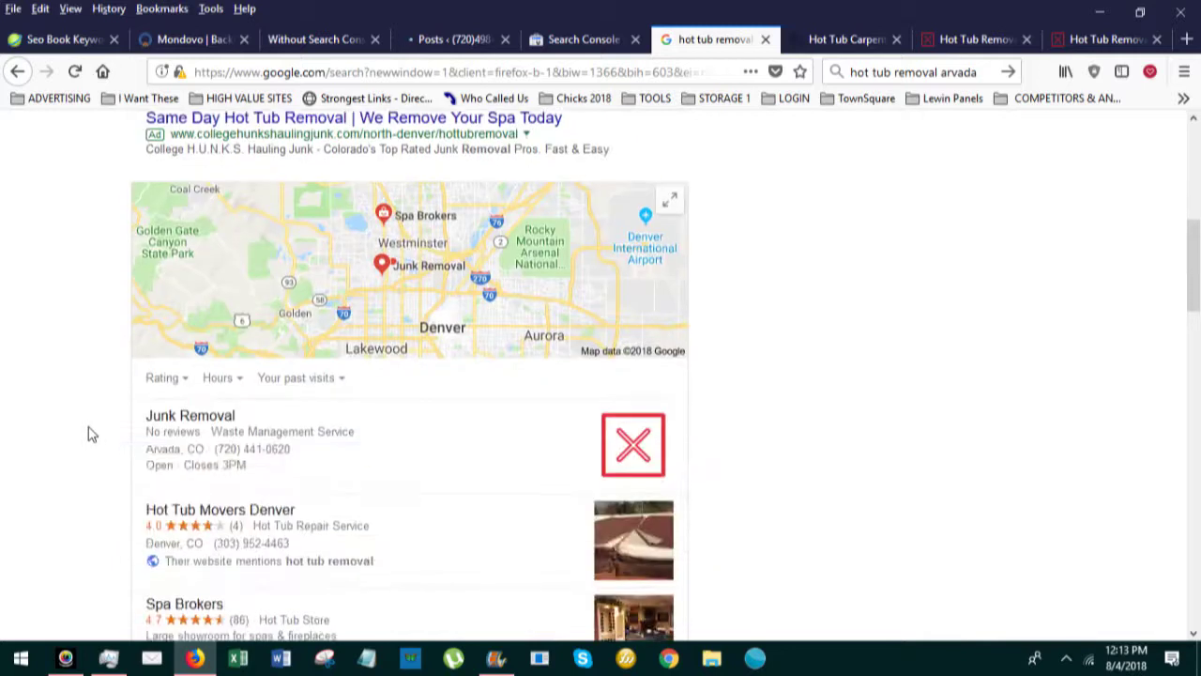
pyautogui.scroll(-5, 92, 434)
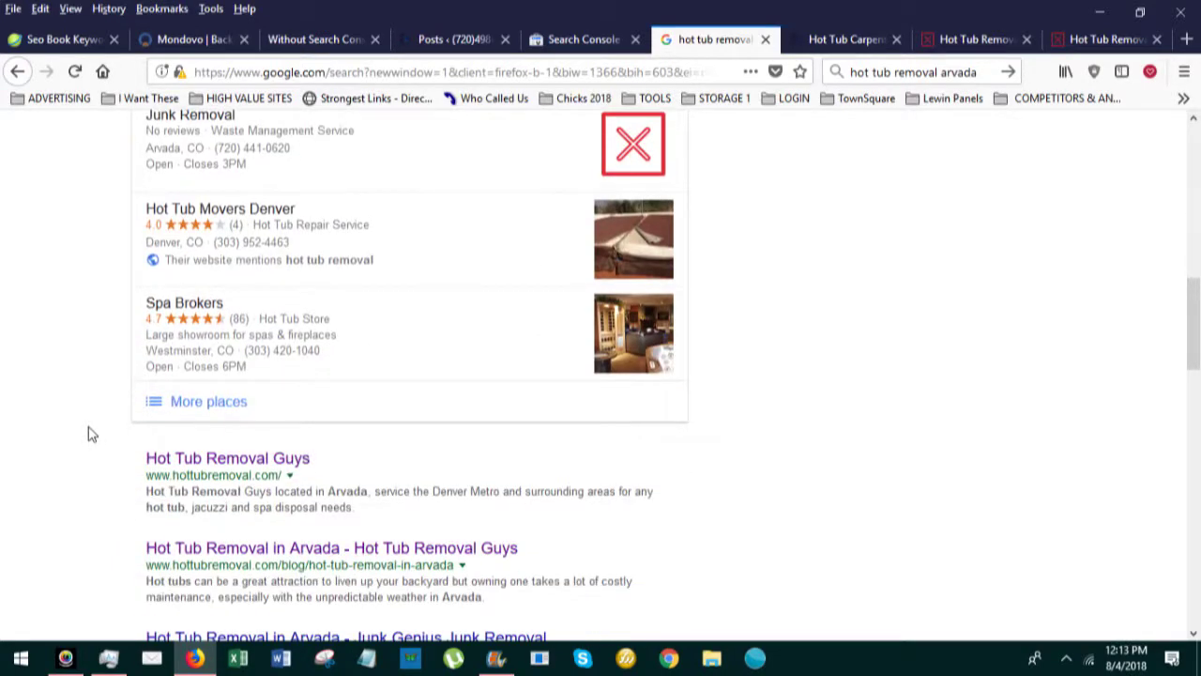
pyautogui.scroll(-5, 92, 434)
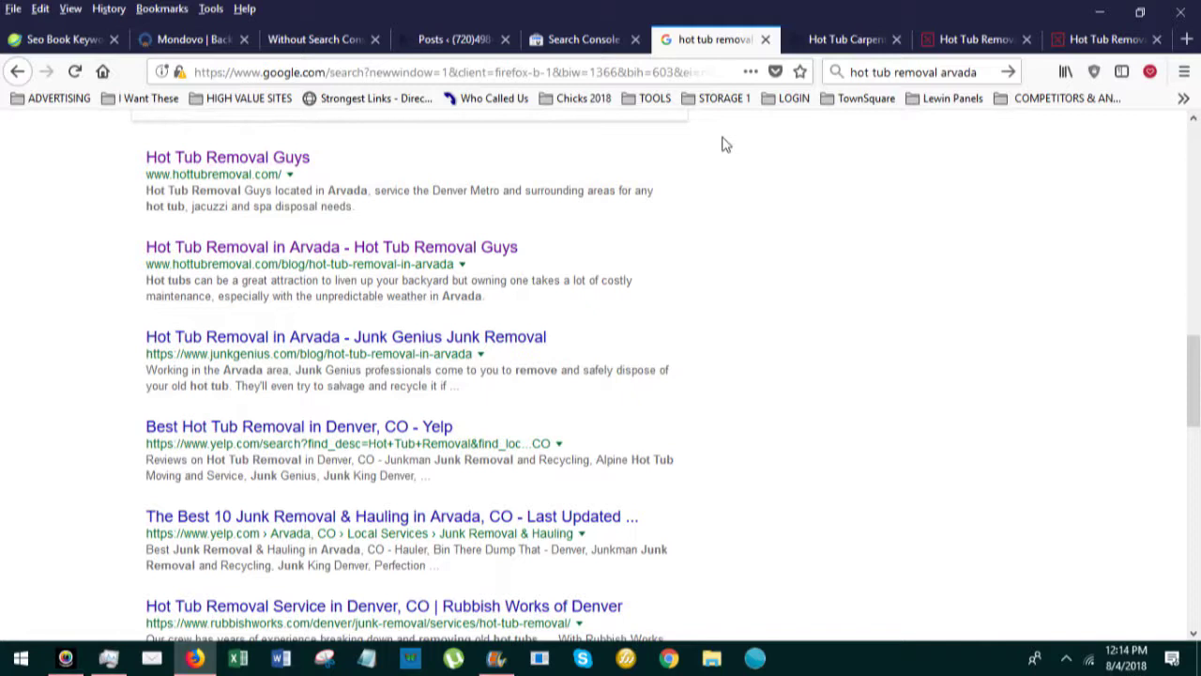
# - Start a new blank post on smalljobsdenver.com in WordPress
pyautogui.click(451, 41)
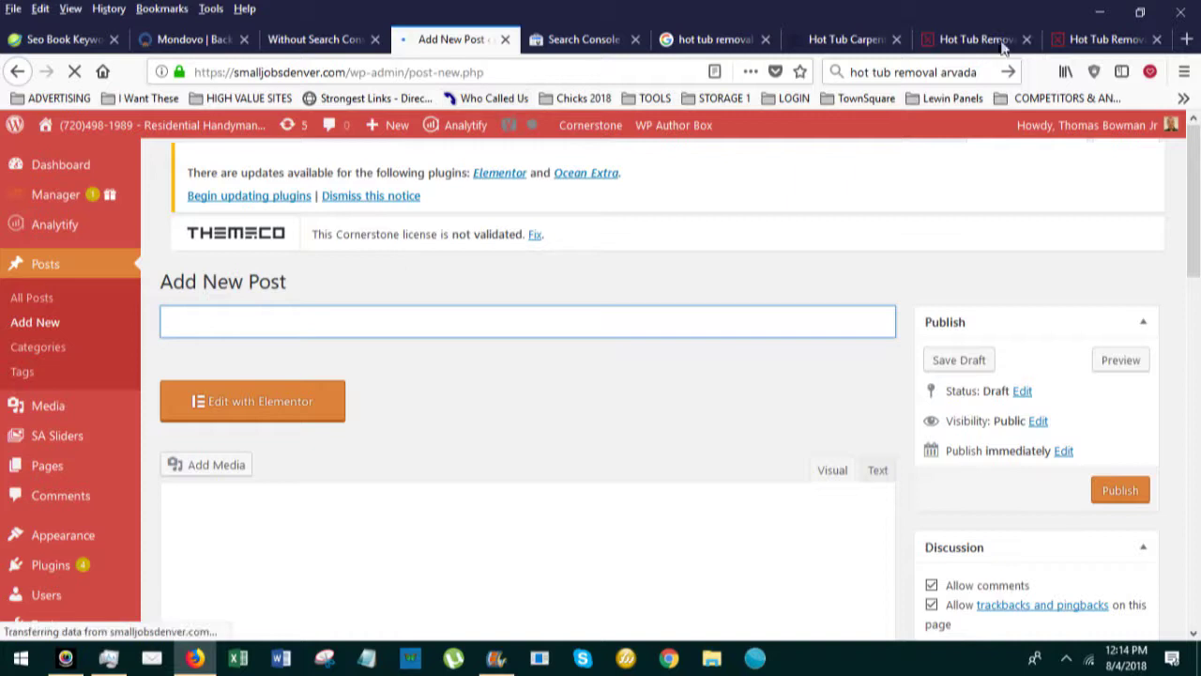
# - View the hottubremoval.com home page and read through the existing hot tub carpentry repair post on smalljobsdenver.com
pyautogui.click(951, 45)
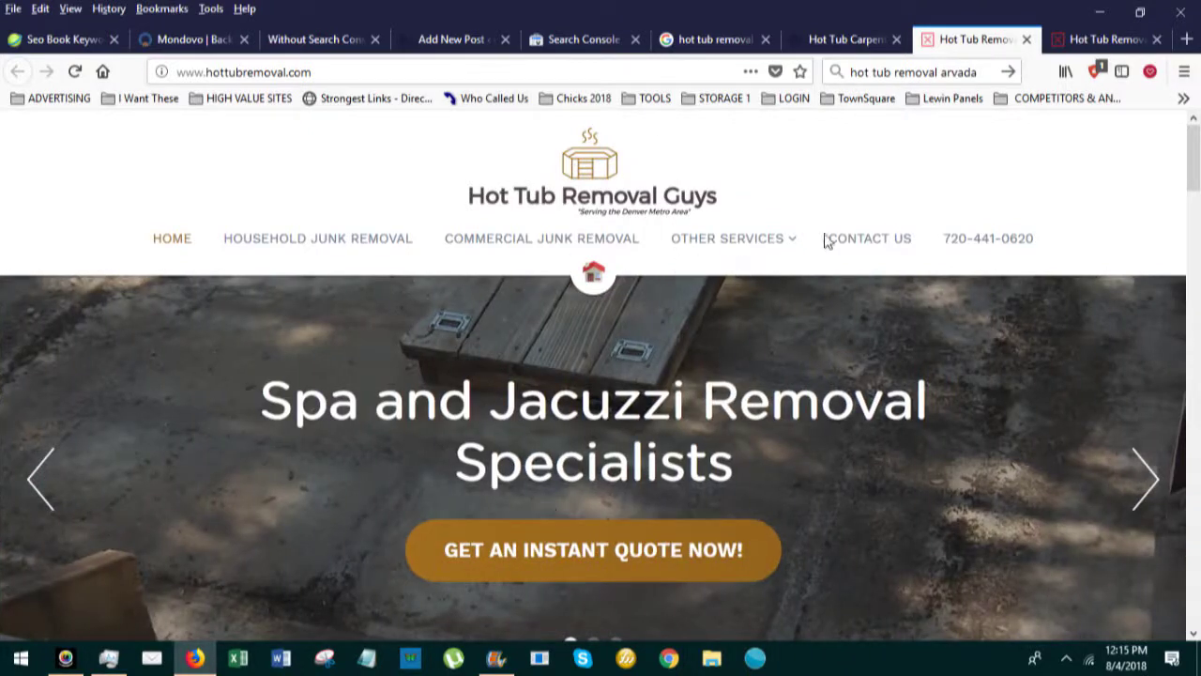
pyautogui.click(847, 39)
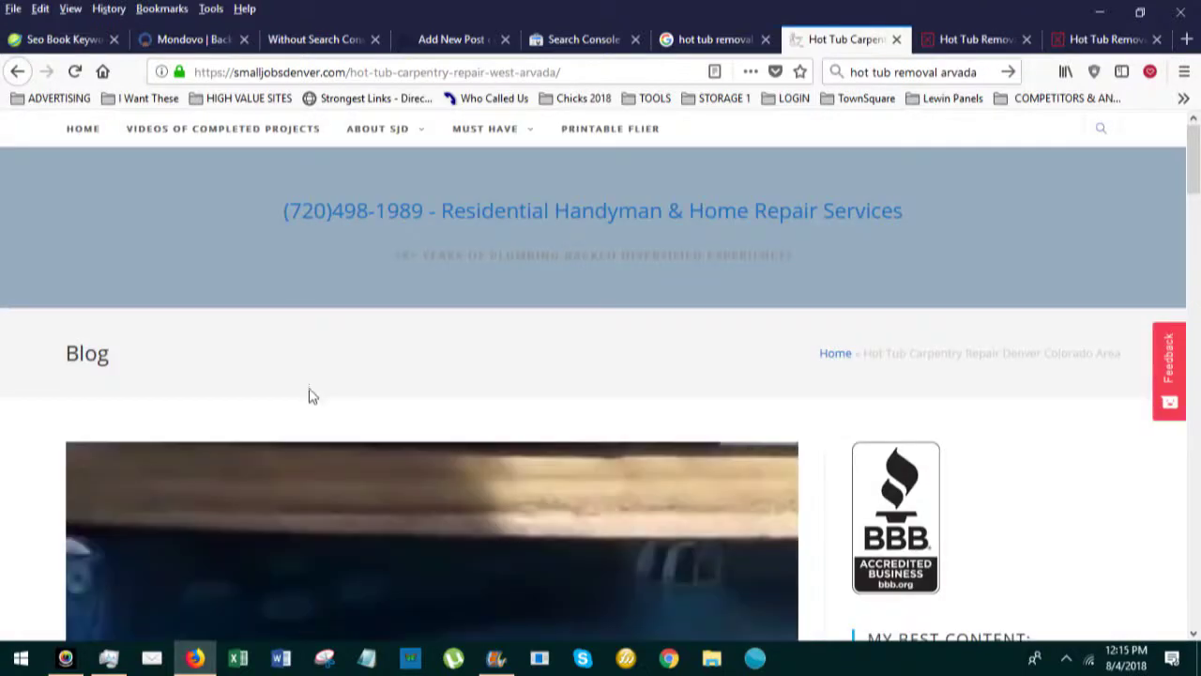
pyautogui.scroll(-6, 221, 376)
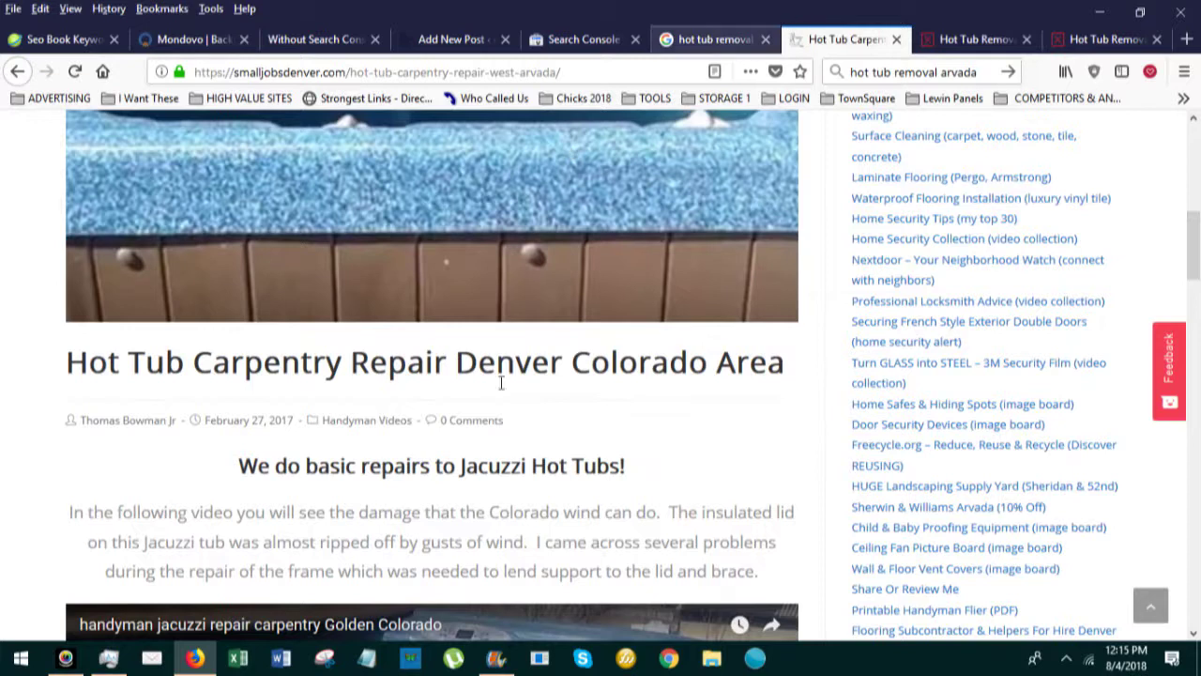
pyautogui.scroll(-8, 501, 382)
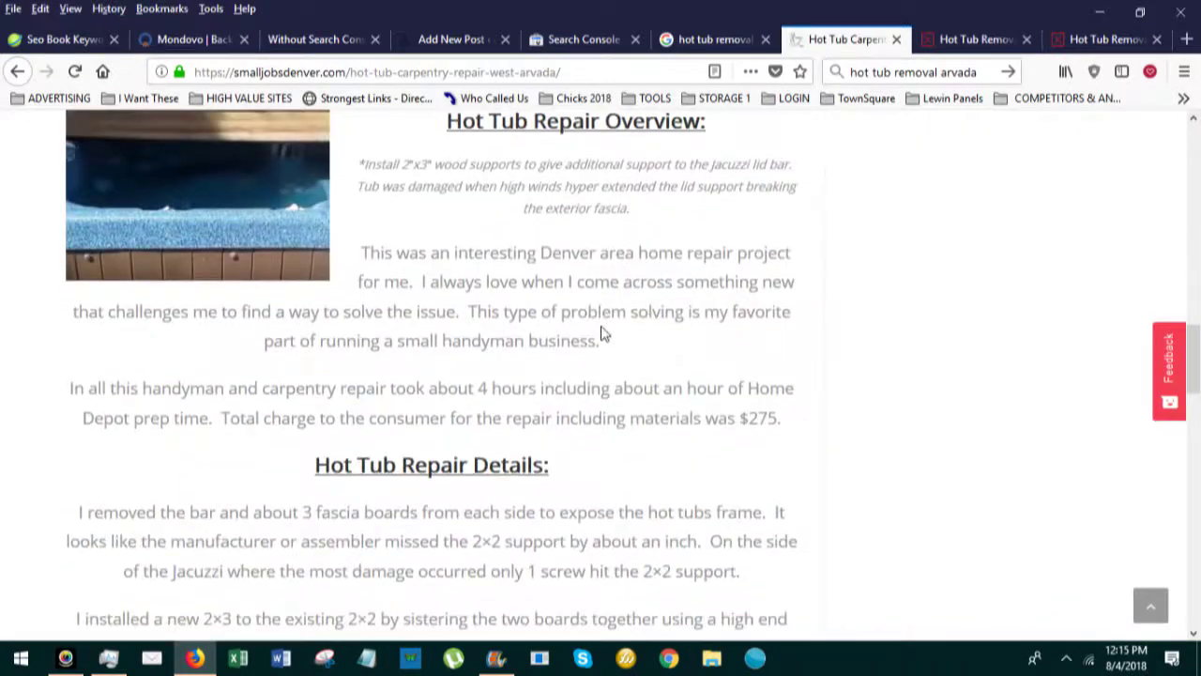
pyautogui.scroll(4, 604, 335)
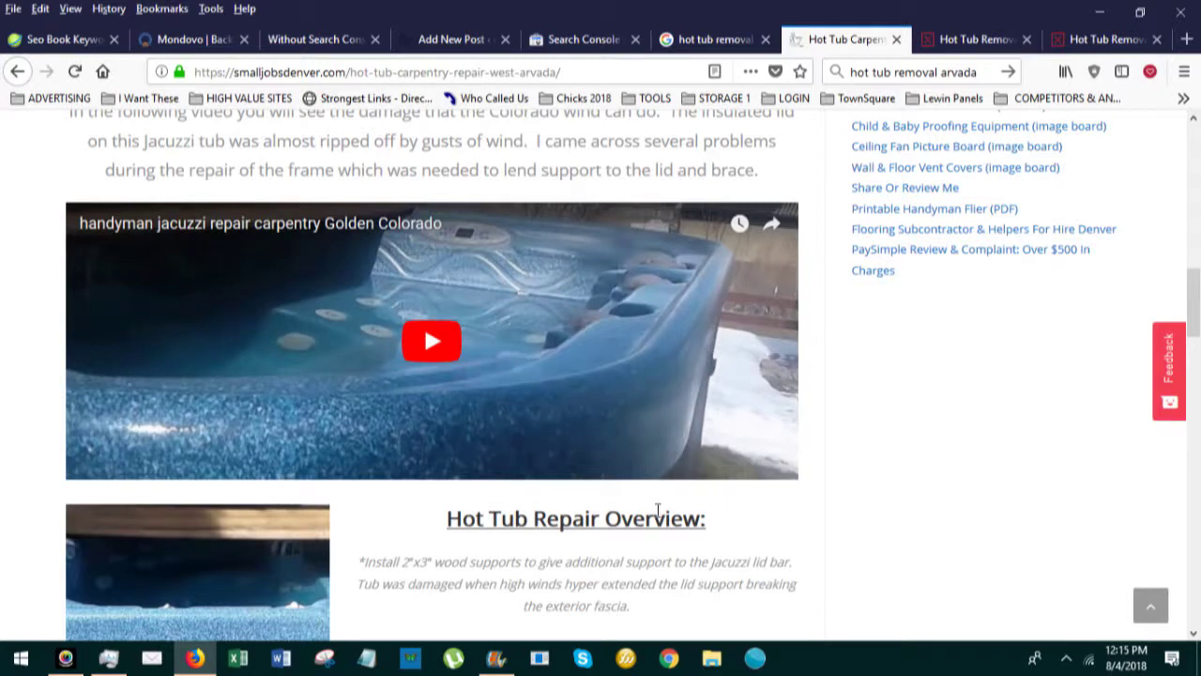
pyautogui.scroll(-4, 657, 510)
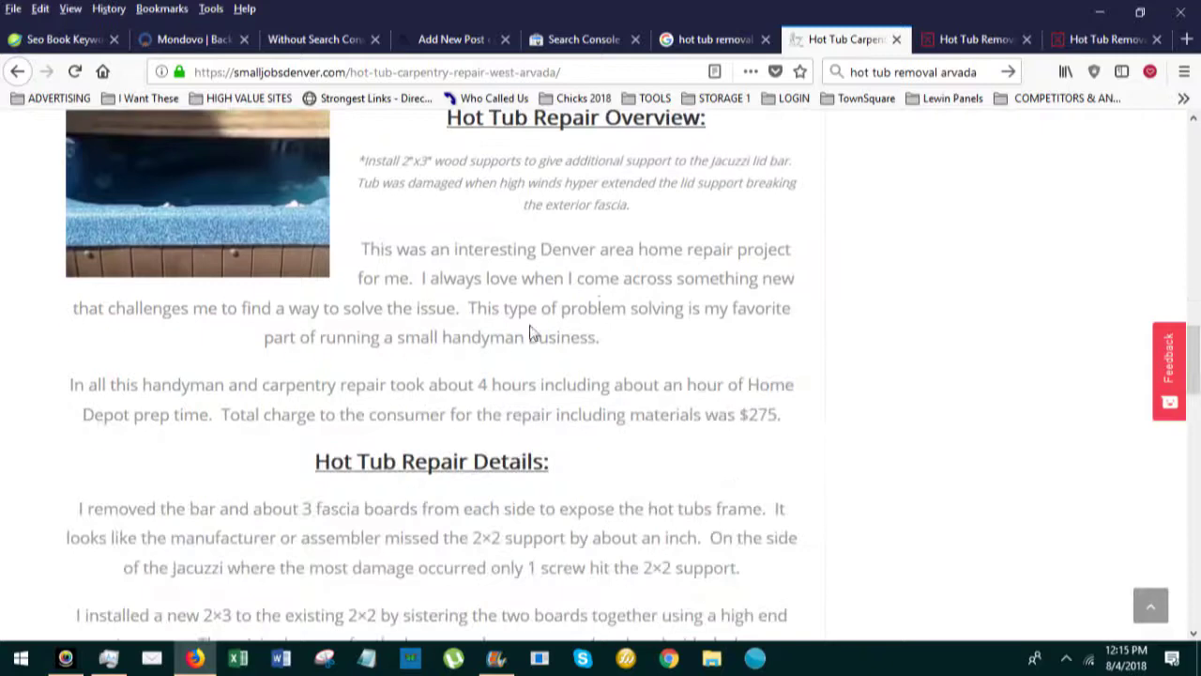
pyautogui.scroll(-1, 485, 587)
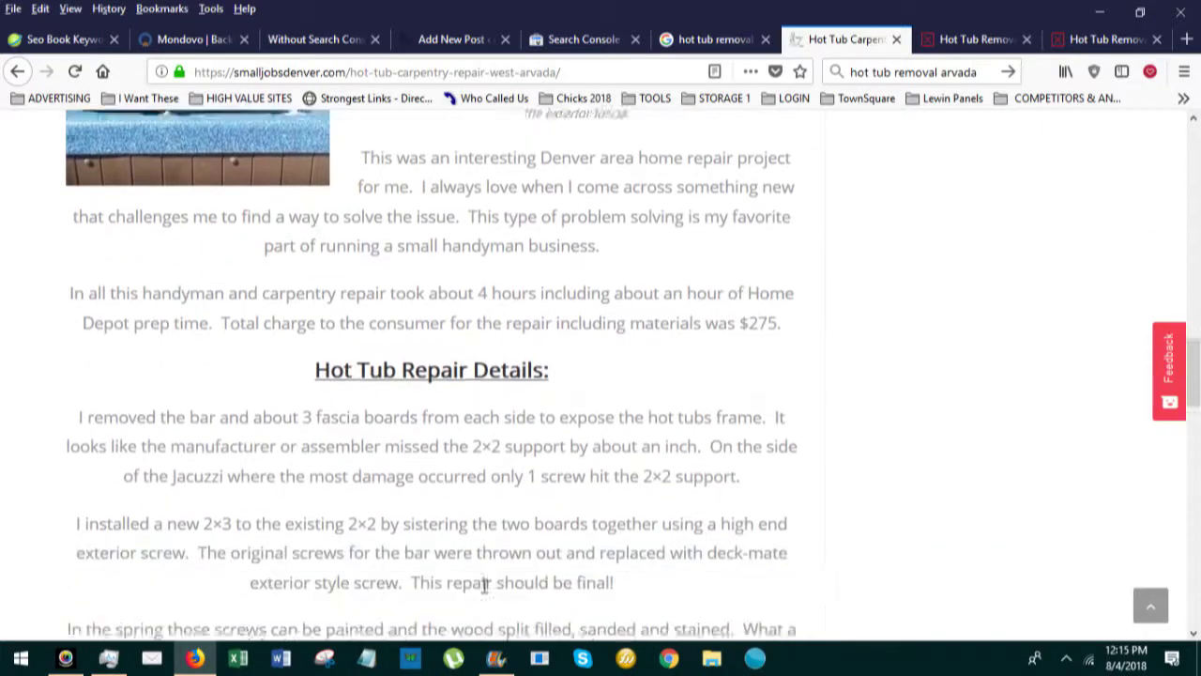
pyautogui.scroll(-3, 485, 587)
pyautogui.scroll(2, 429, 374)
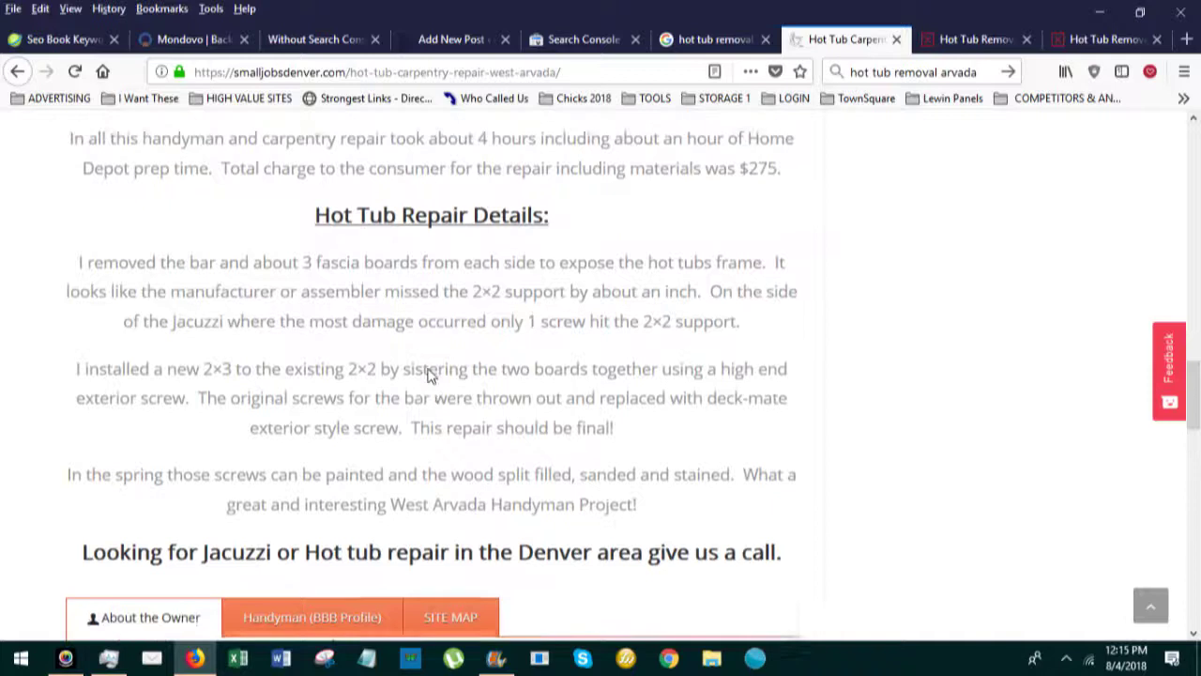
pyautogui.scroll(8, 427, 374)
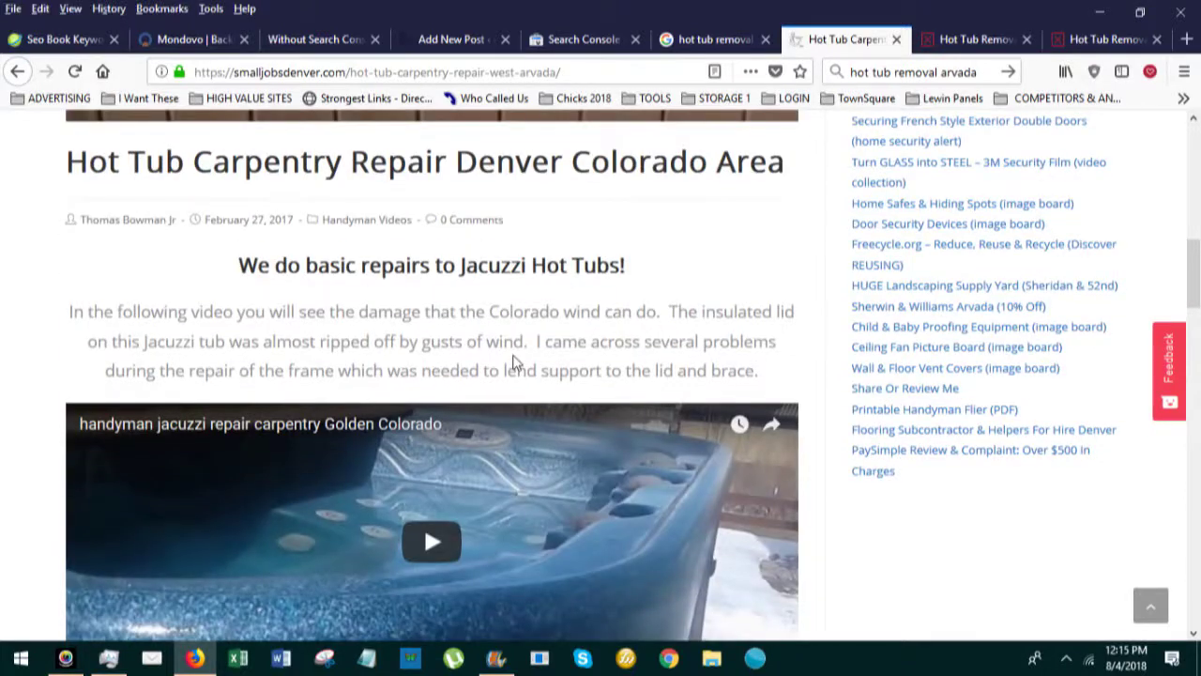
pyautogui.scroll(6, 742, 322)
pyautogui.scroll(3, 635, 378)
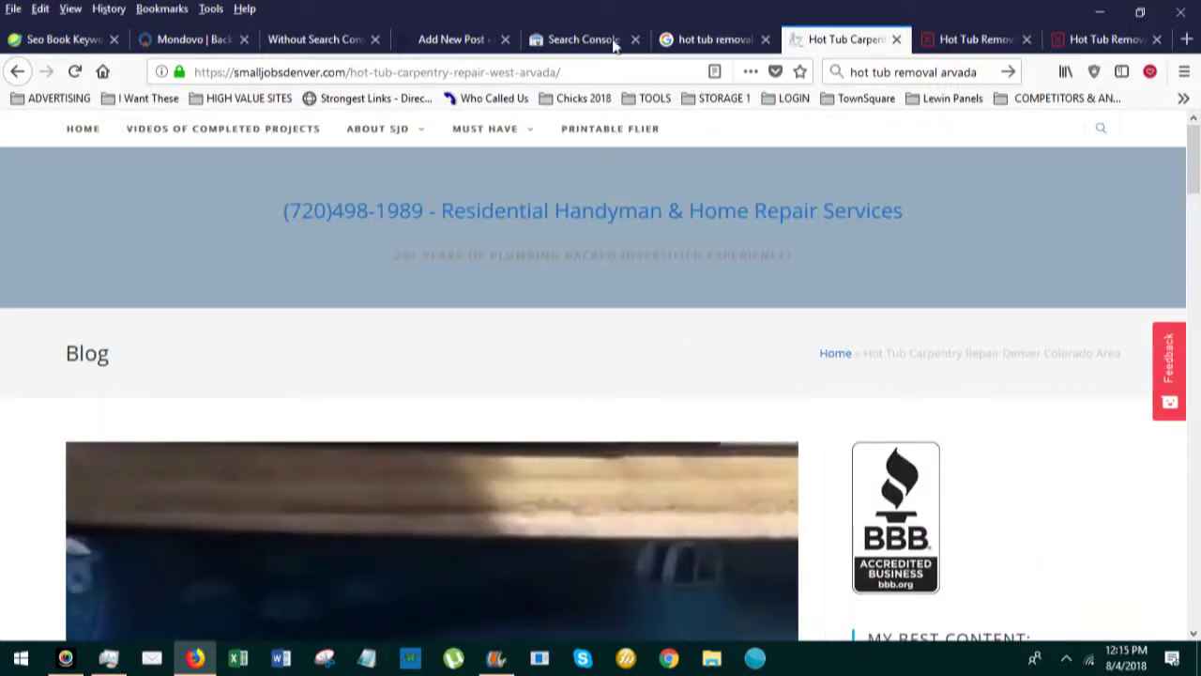
# - Return to the blank new post in the WordPress editor
pyautogui.click(467, 41)
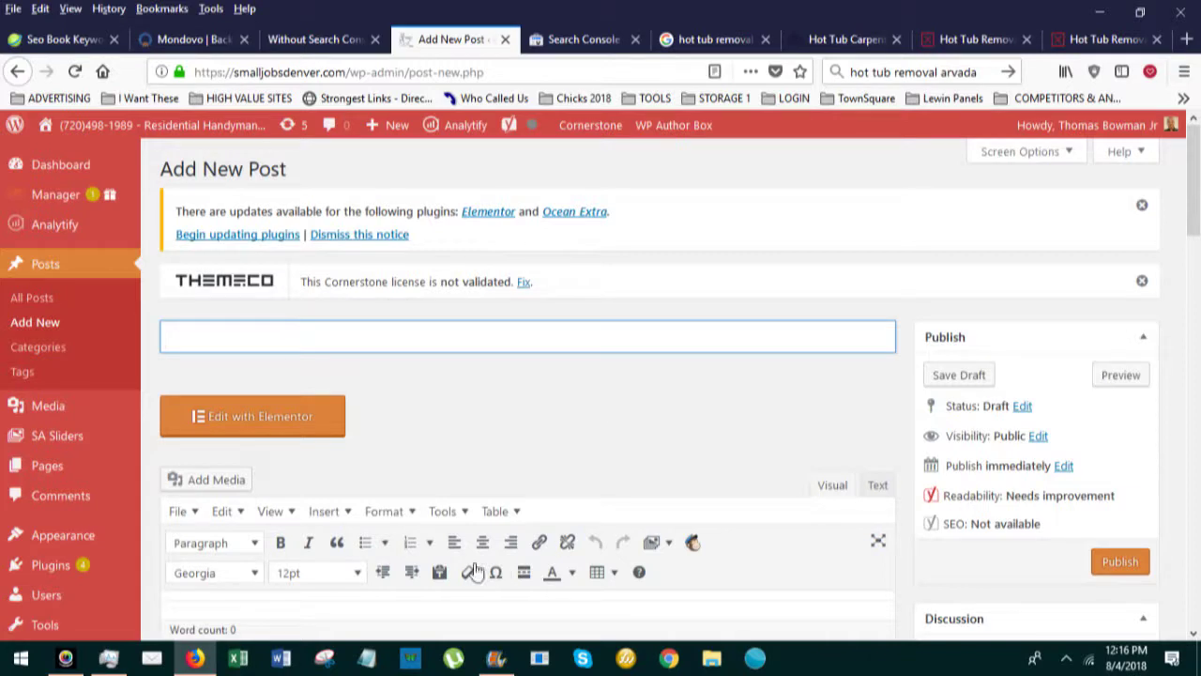
pyautogui.click(67, 659)
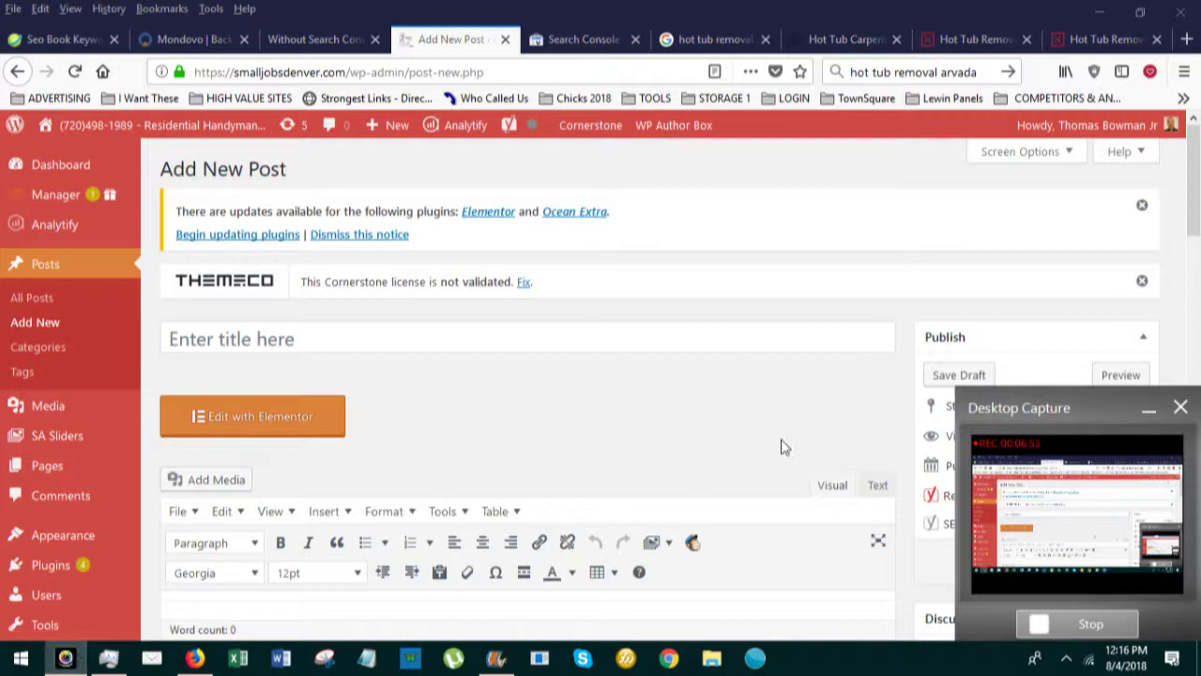